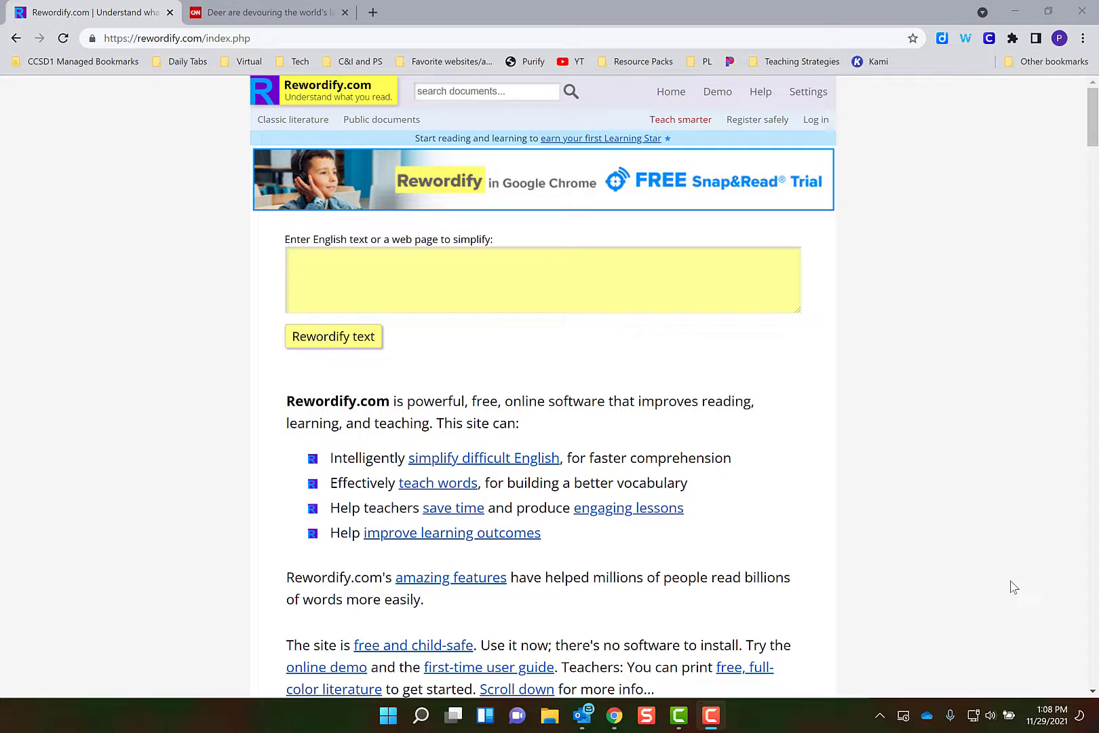
Click into the empty yellow text-entry box on the Rewordify home page.
{"action": "left_click", "coordinate": [450, 273]}
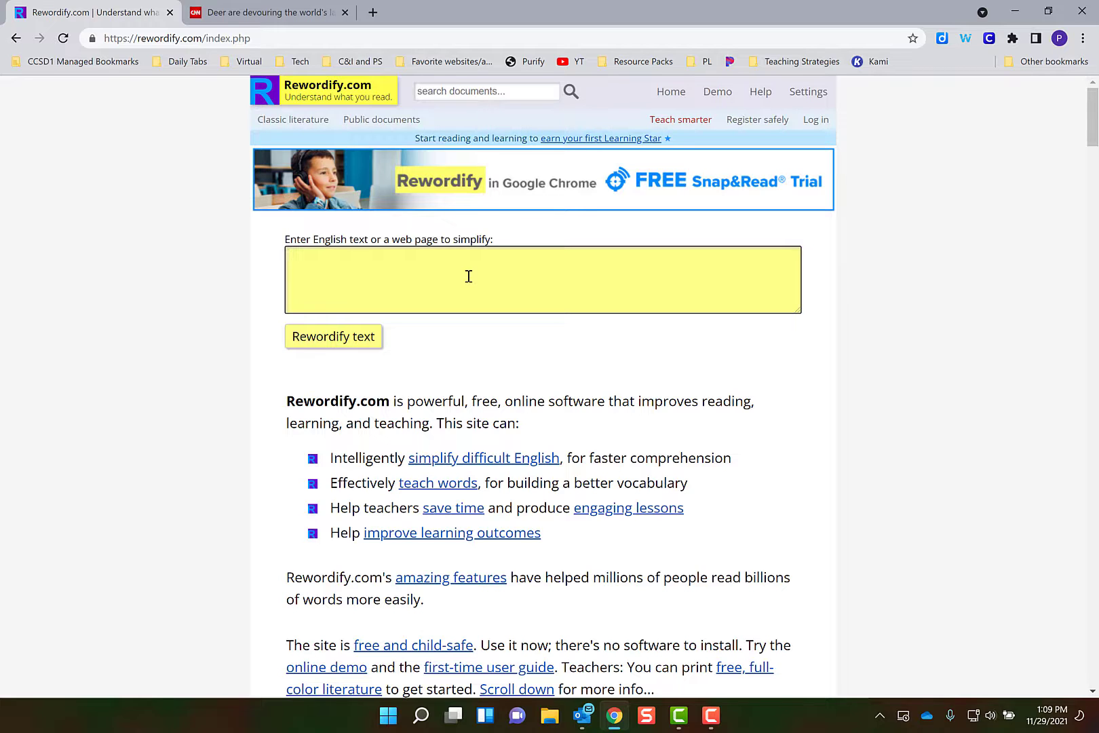
Paste the waif-and-czar sample paragraph and rewordify it, showing 16 highlighted hard words.
{"action": "right_click", "coordinate": [346, 261]}
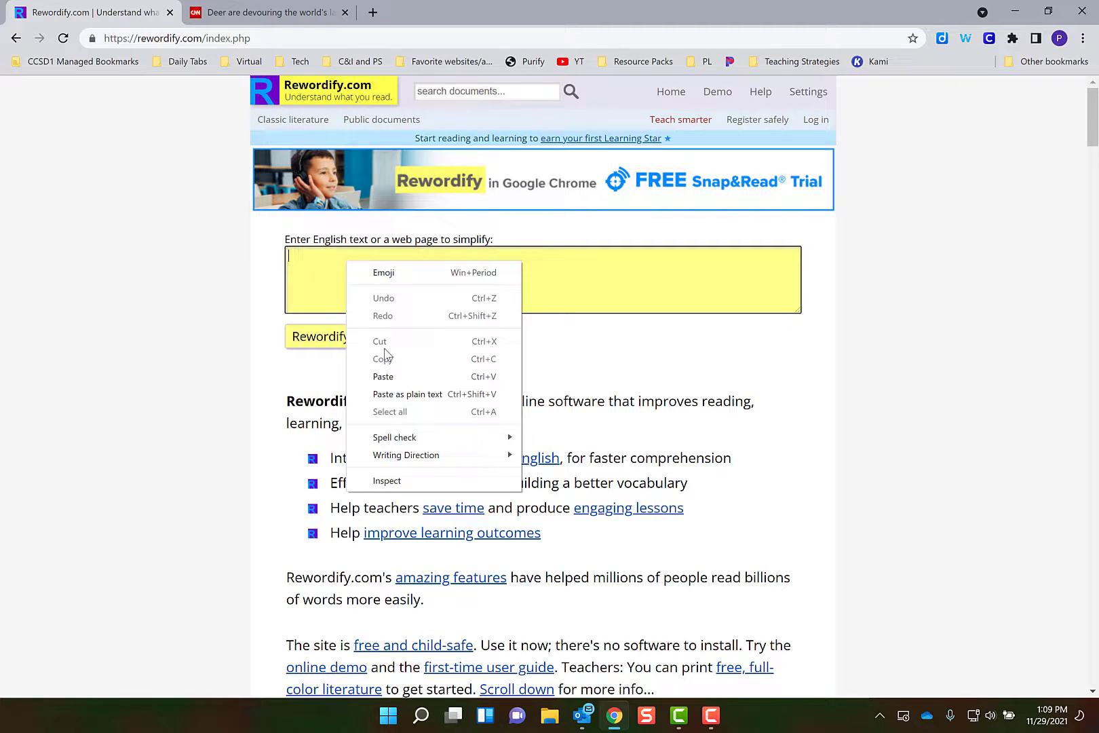
{"action": "left_click", "coordinate": [384, 376]}
{"action": "left_click", "coordinate": [317, 343]}
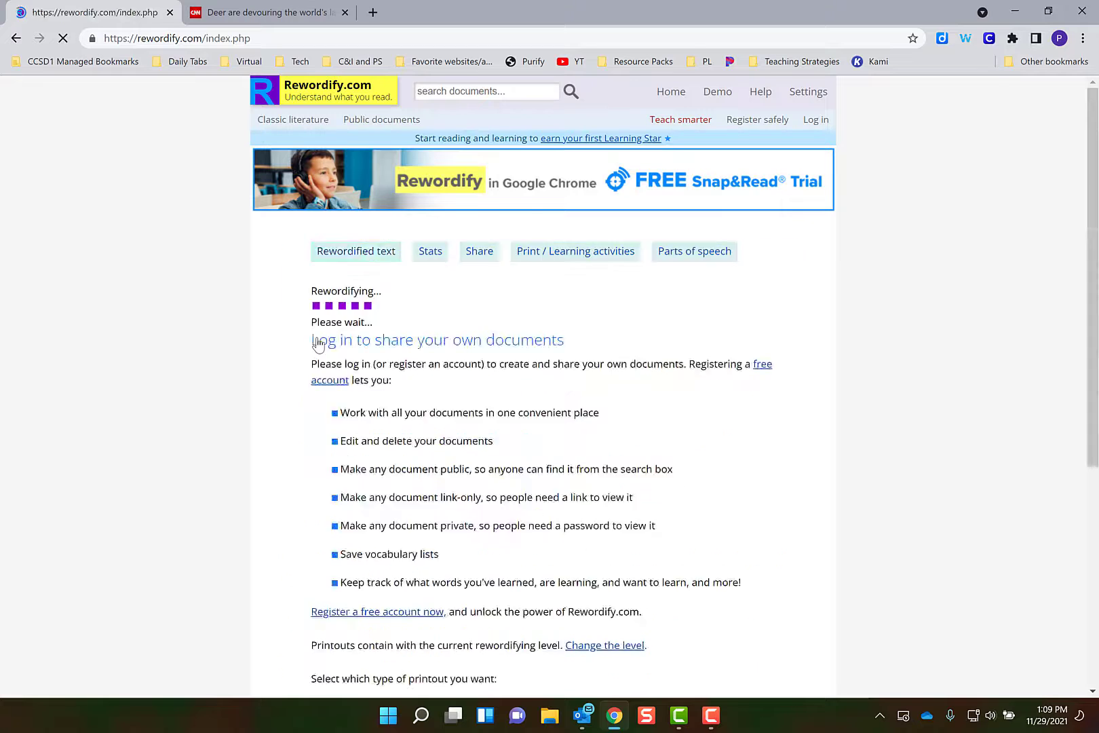
{"action": "scroll", "coordinate": [801, 369], "scroll_direction": "down", "scroll_amount": 3}
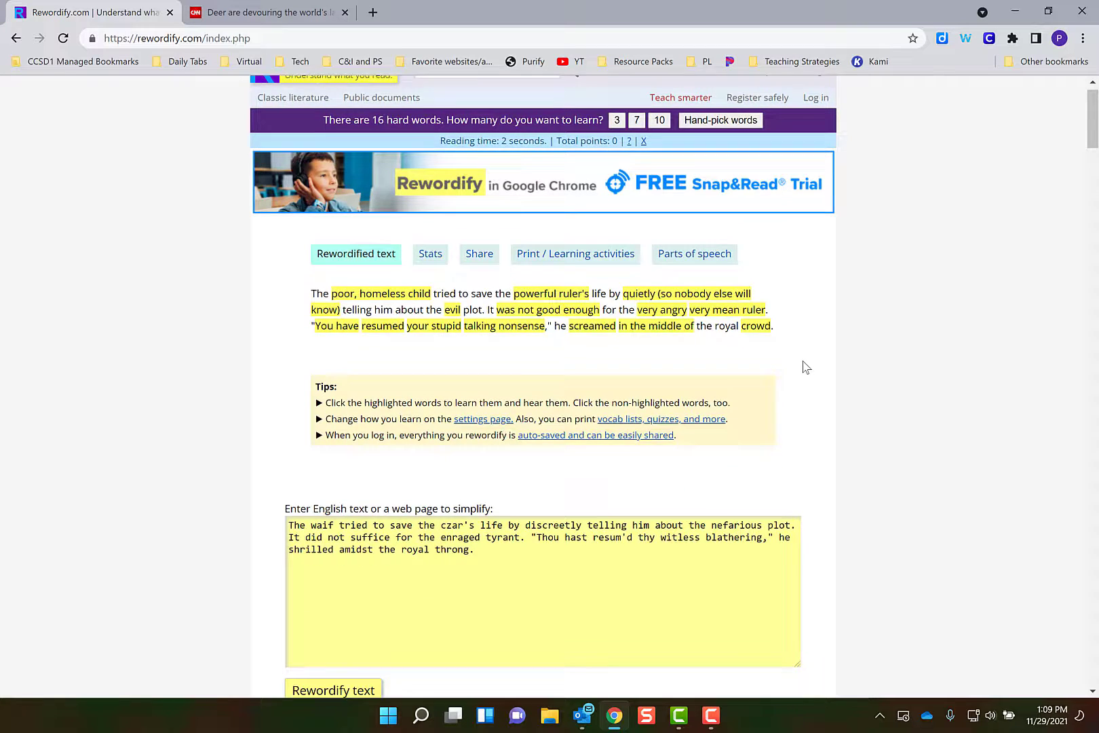
{"action": "scroll", "coordinate": [540, 365], "scroll_direction": "up", "scroll_amount": 3}
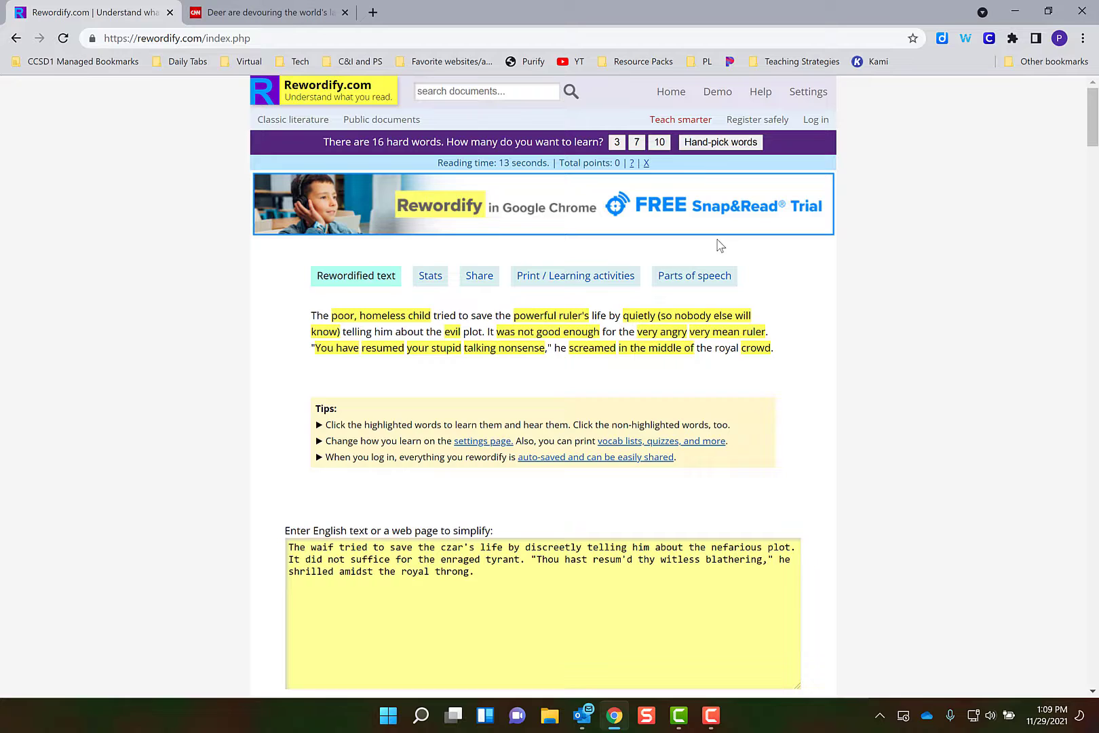
In Settings, set display mode to 'Don't reword words; click/tap to see definitions'.
{"action": "left_click", "coordinate": [809, 91]}
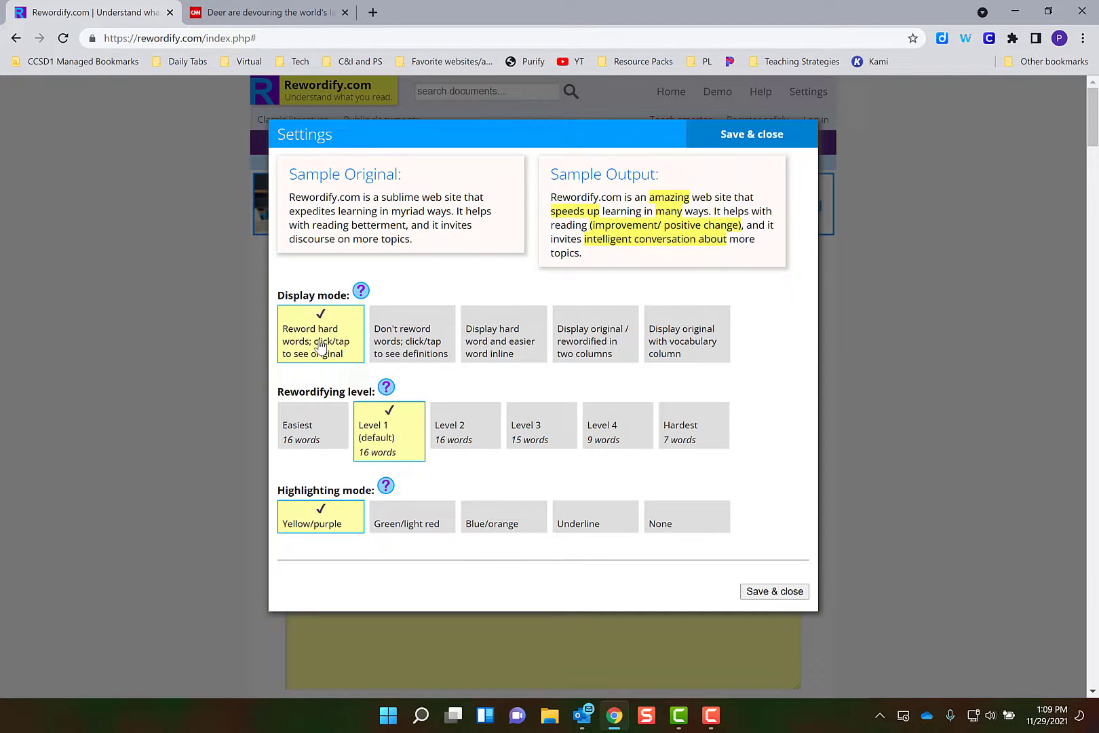
{"action": "left_click", "coordinate": [420, 340]}
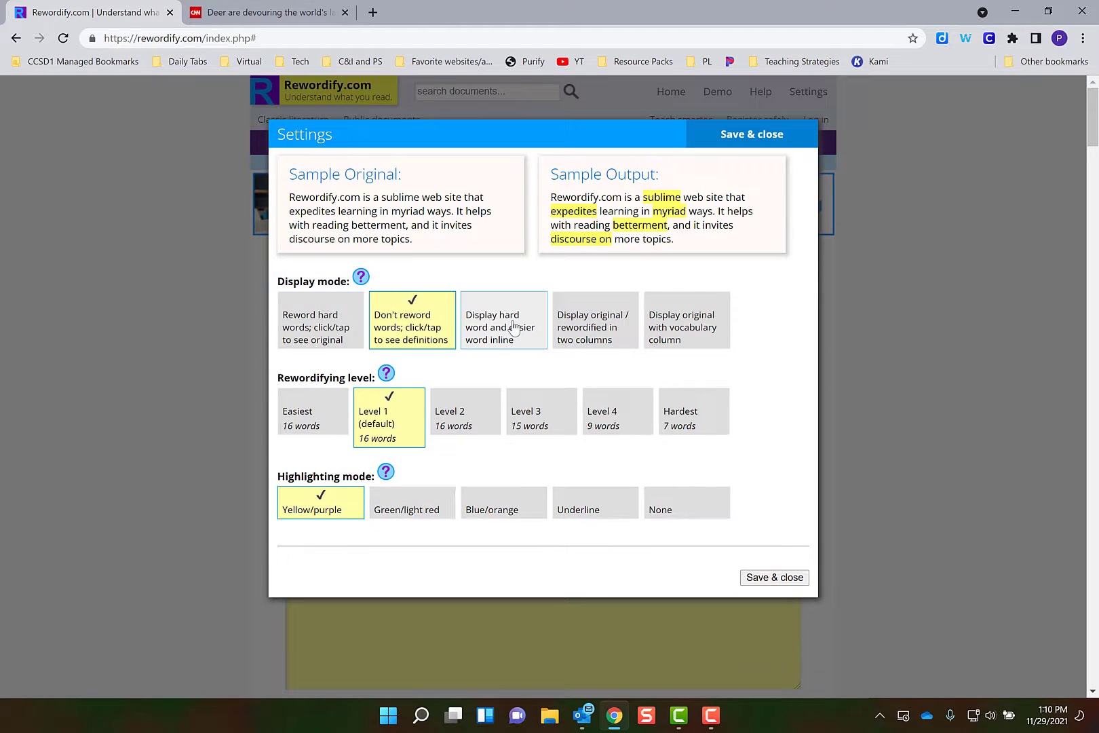
{"action": "left_click", "coordinate": [521, 336]}
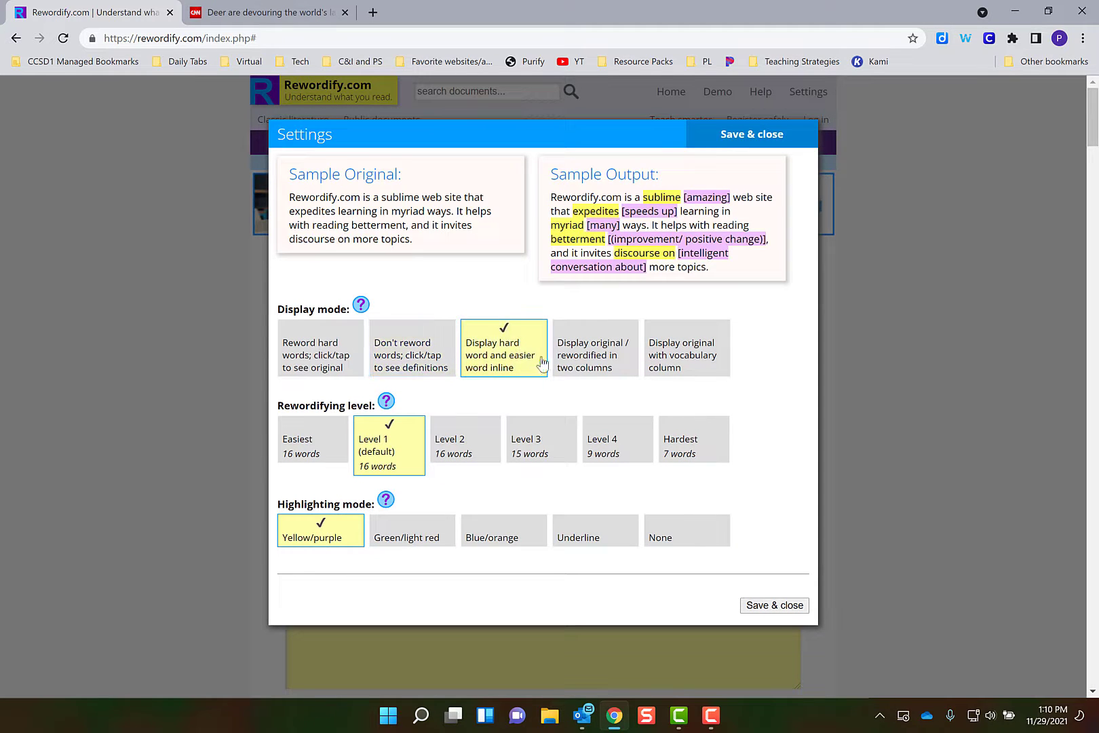
{"action": "left_click", "coordinate": [440, 354]}
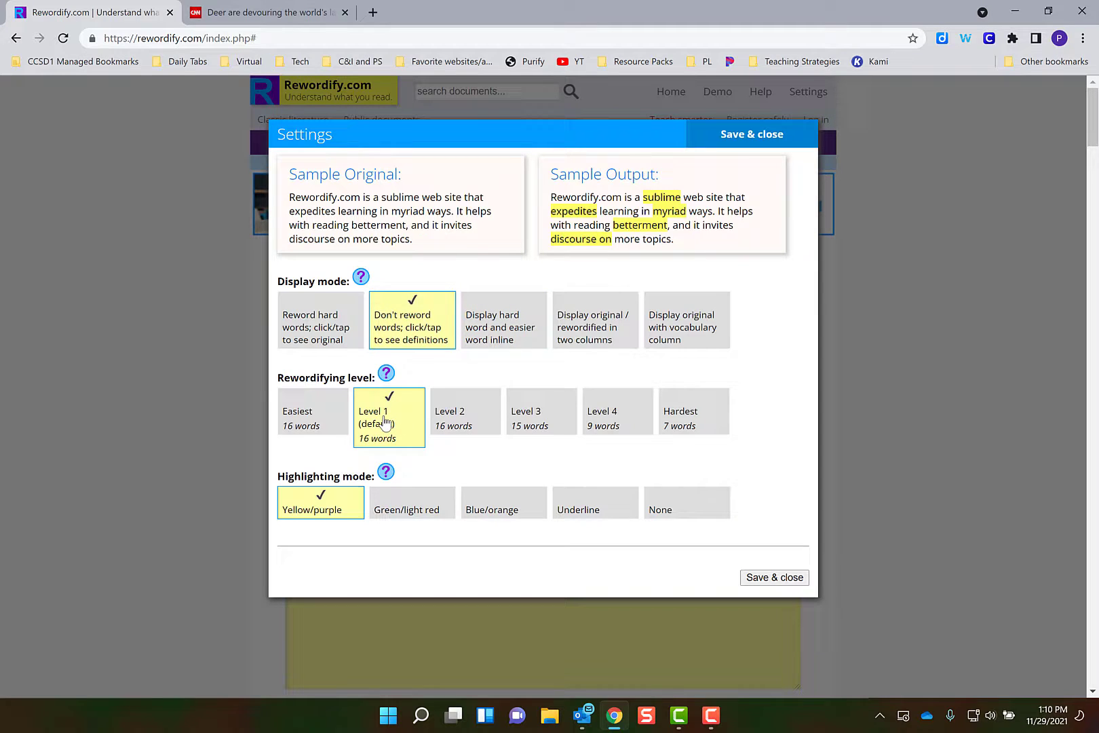
Save the display setting, view the definition of 'waif', and return to the home page.
{"action": "left_click", "coordinate": [751, 140]}
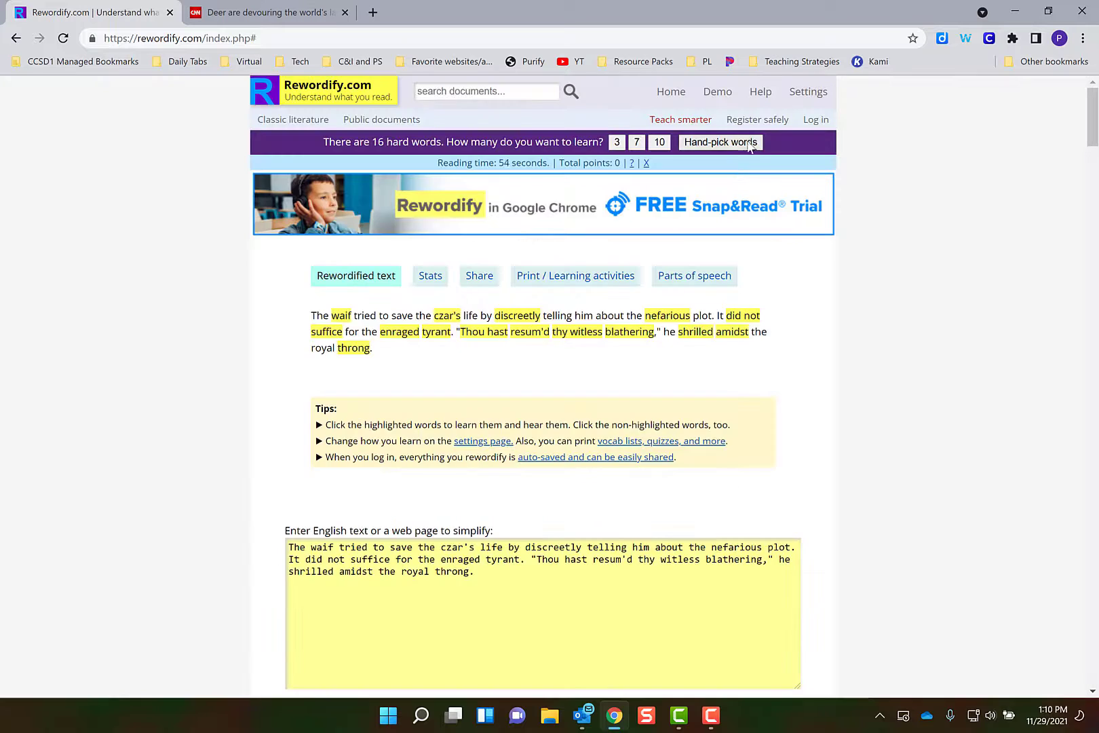
{"action": "left_click", "coordinate": [341, 317]}
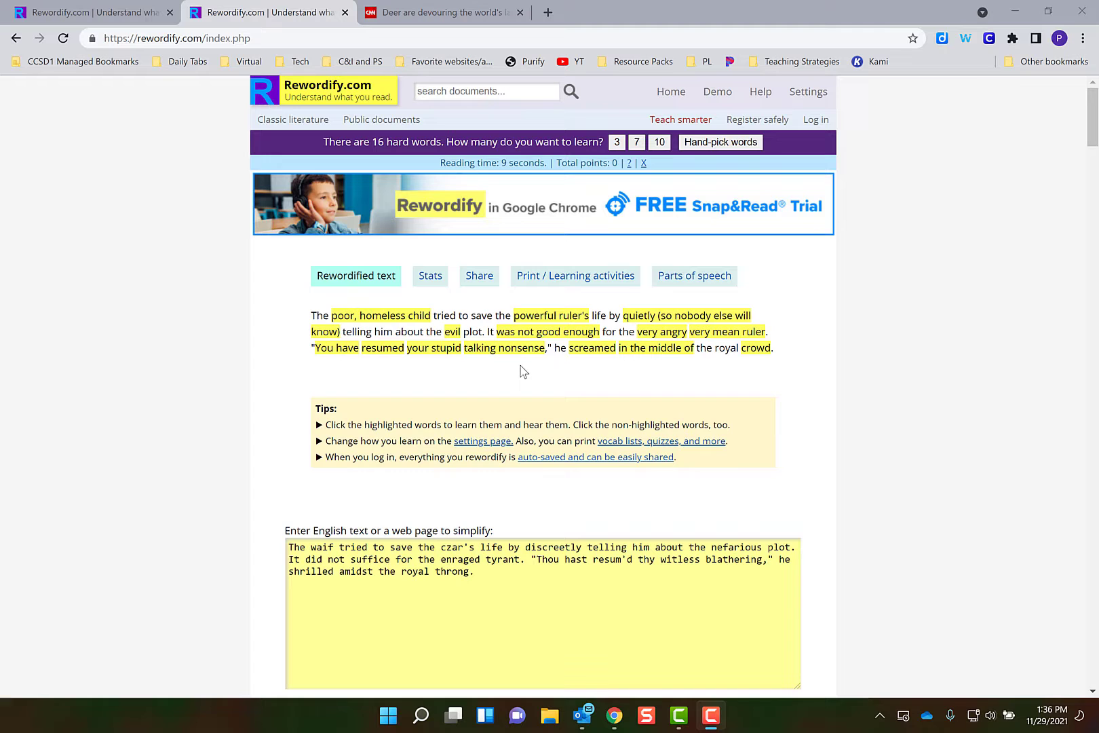
{"action": "left_click", "coordinate": [678, 99]}
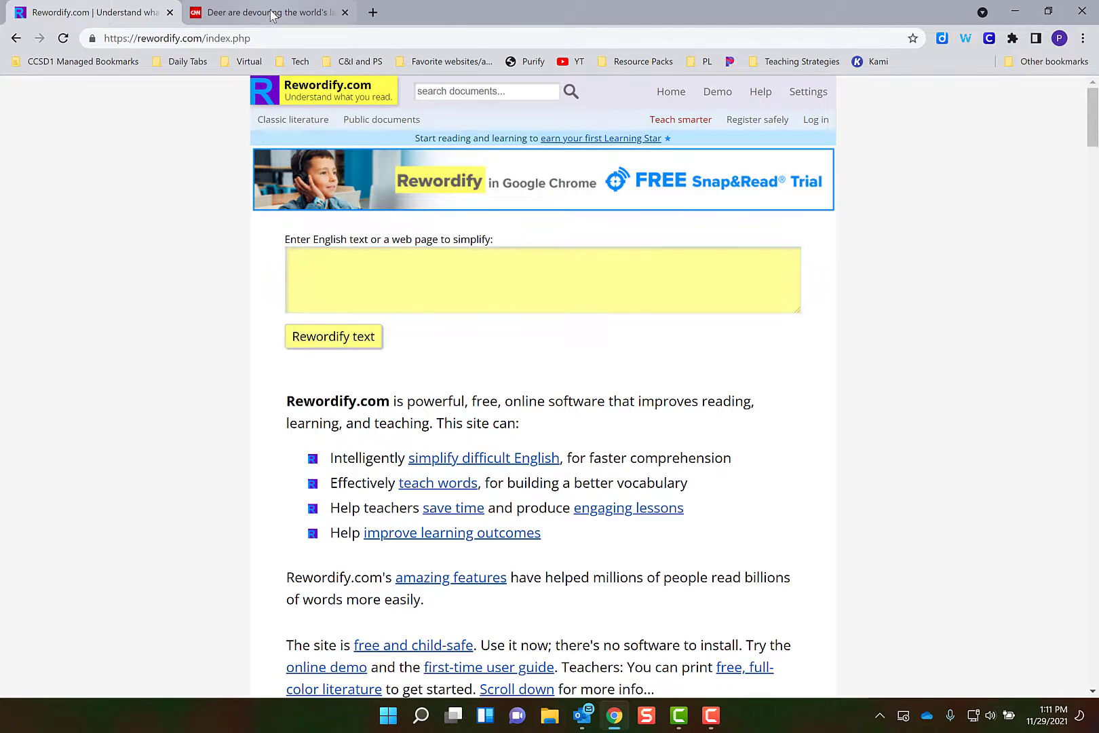
Copy the web address of the CNN article about deer eating Pando.
{"action": "left_click", "coordinate": [272, 15]}
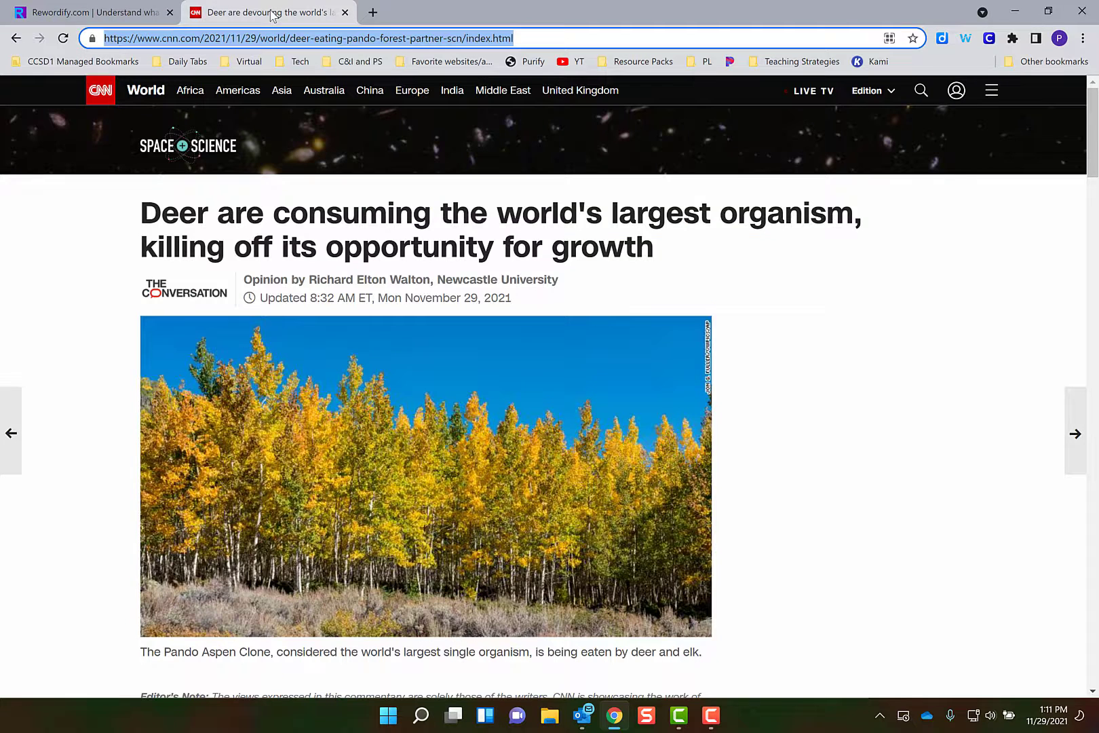
{"action": "scroll", "coordinate": [846, 370], "scroll_direction": "down", "scroll_amount": 4}
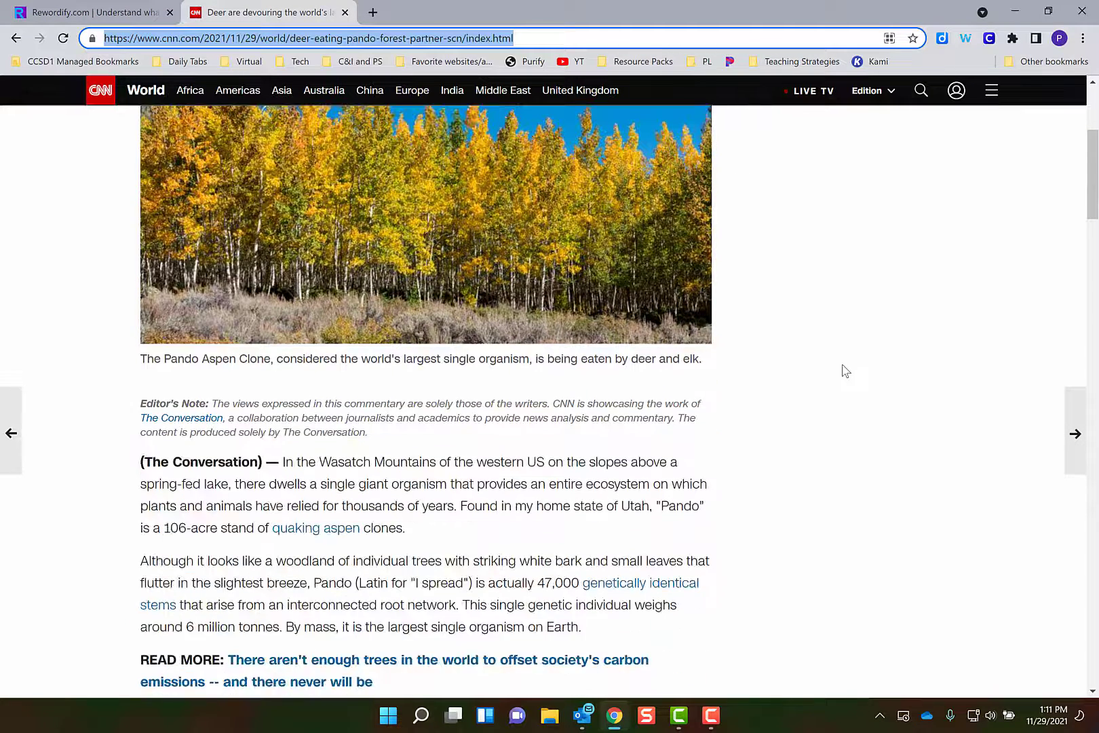
{"action": "scroll", "coordinate": [841, 368], "scroll_direction": "up", "scroll_amount": 5}
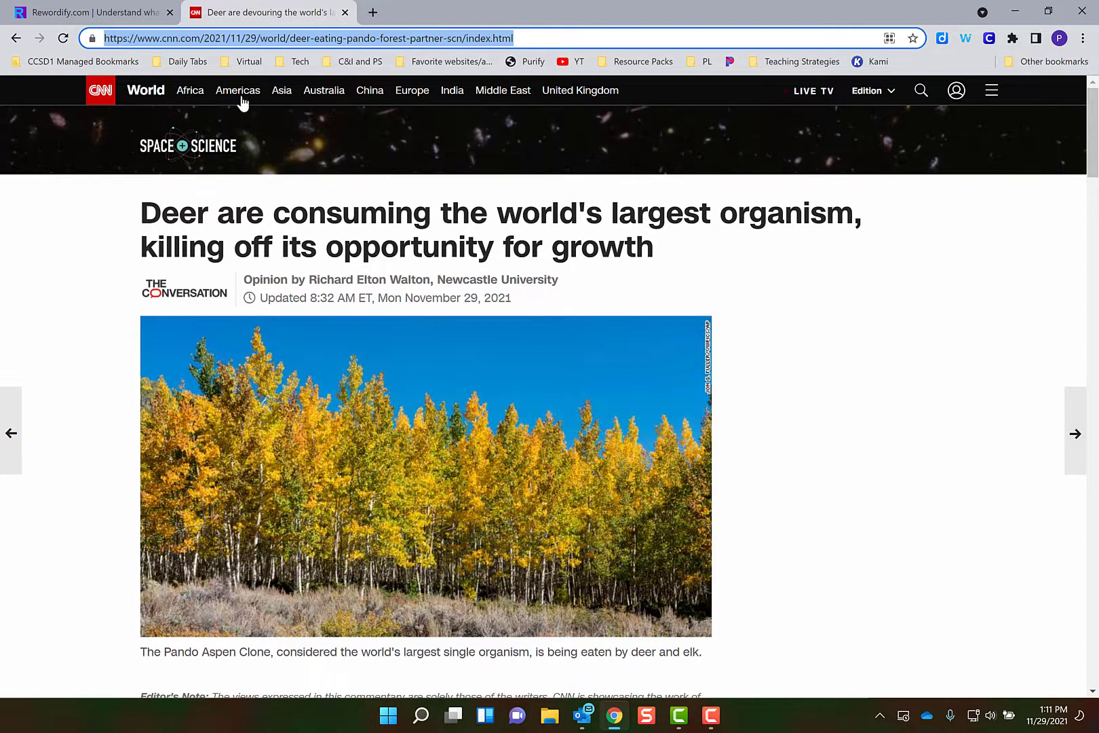
{"action": "right_click", "coordinate": [244, 34]}
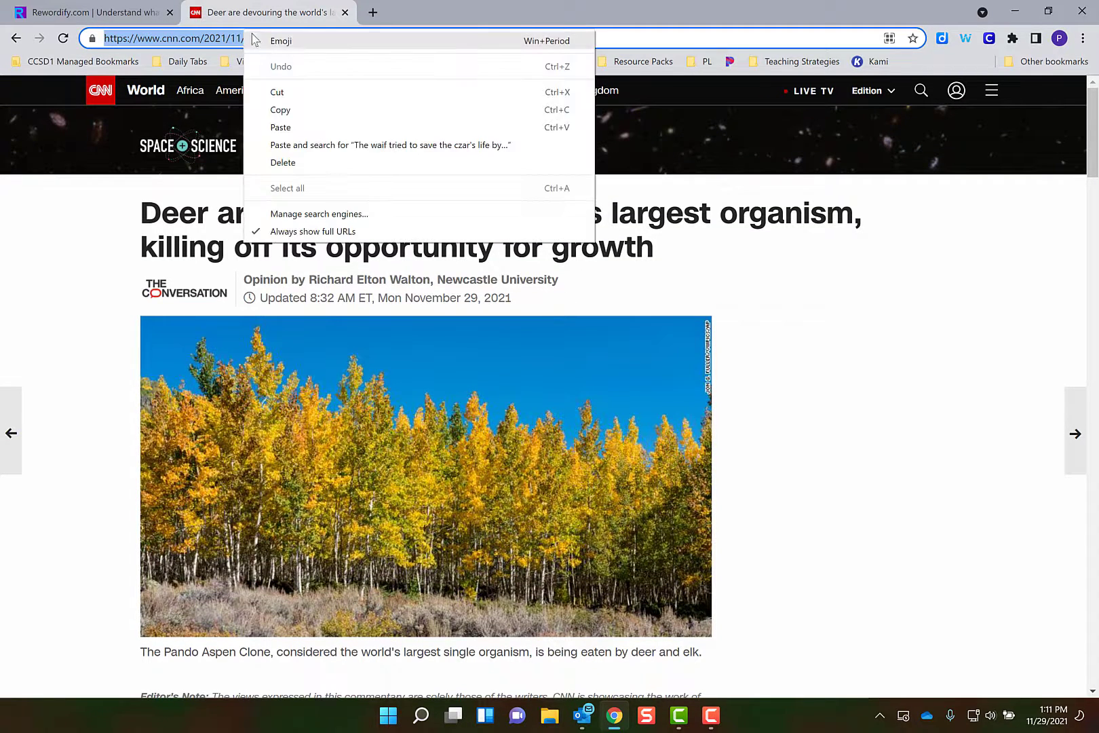
{"action": "left_click", "coordinate": [296, 109]}
Paste the CNN article address into Rewordify and load it reworded, reloading past the HTTP 500 error.
{"action": "key", "text": "ctrl+Tab"}
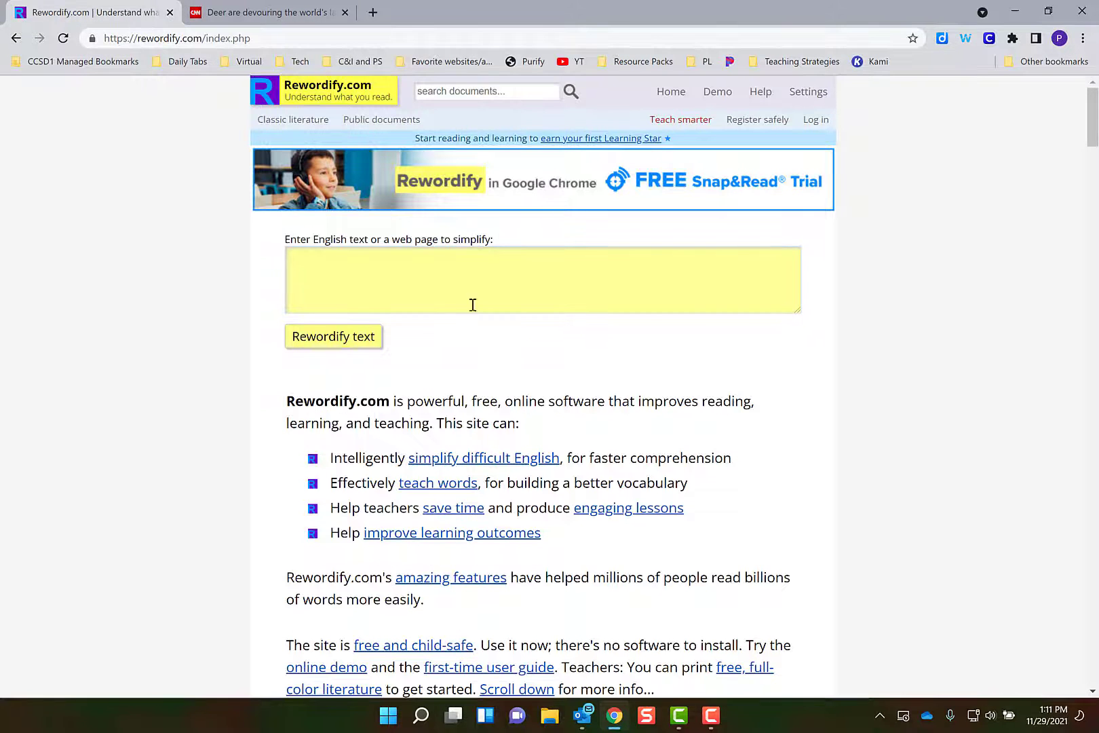
{"action": "left_click", "coordinate": [454, 277]}
{"action": "right_click", "coordinate": [454, 271]}
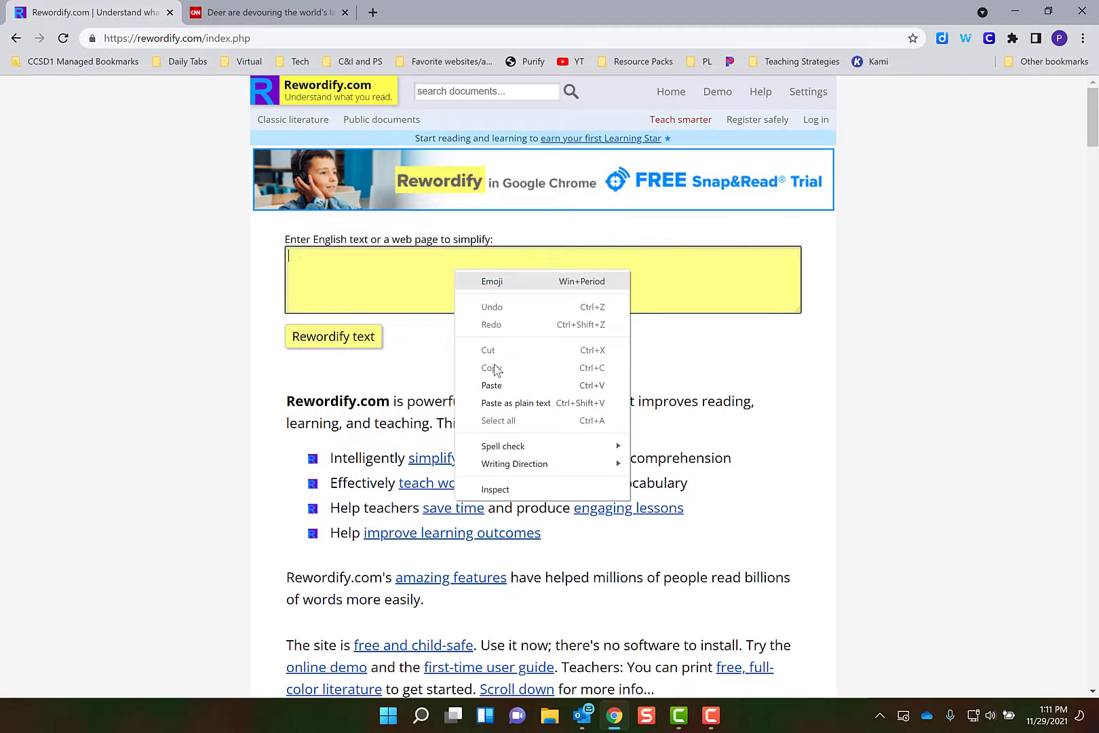
{"action": "left_click", "coordinate": [493, 385]}
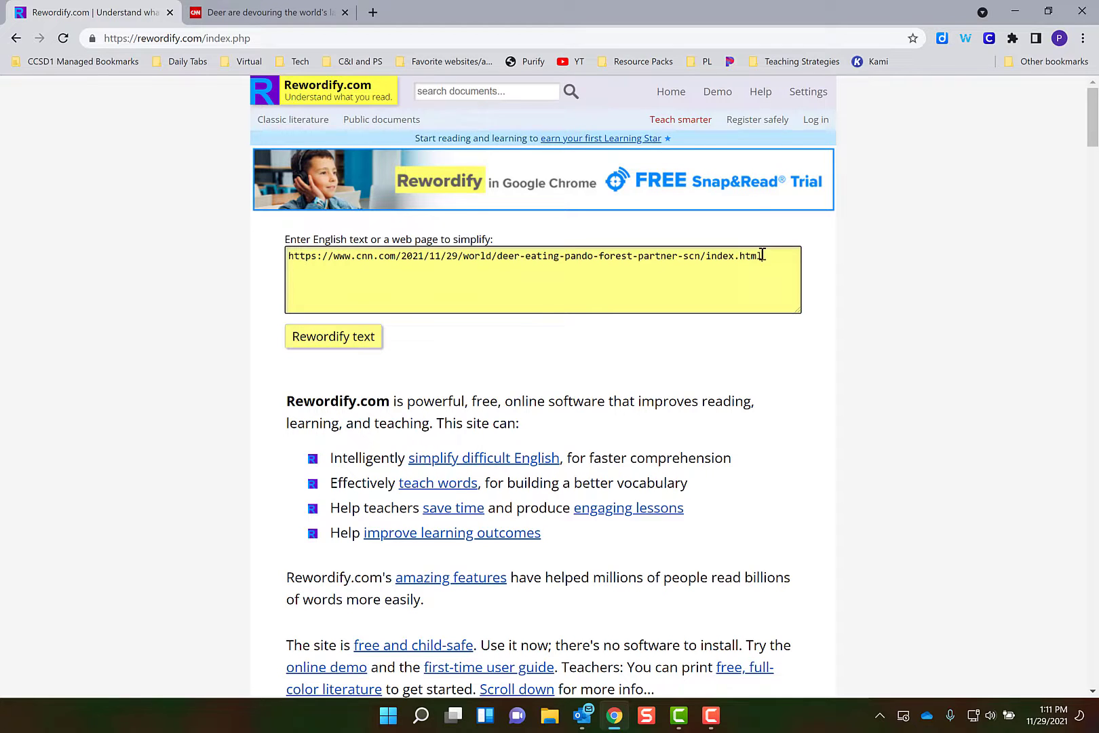
{"action": "left_click", "coordinate": [798, 382]}
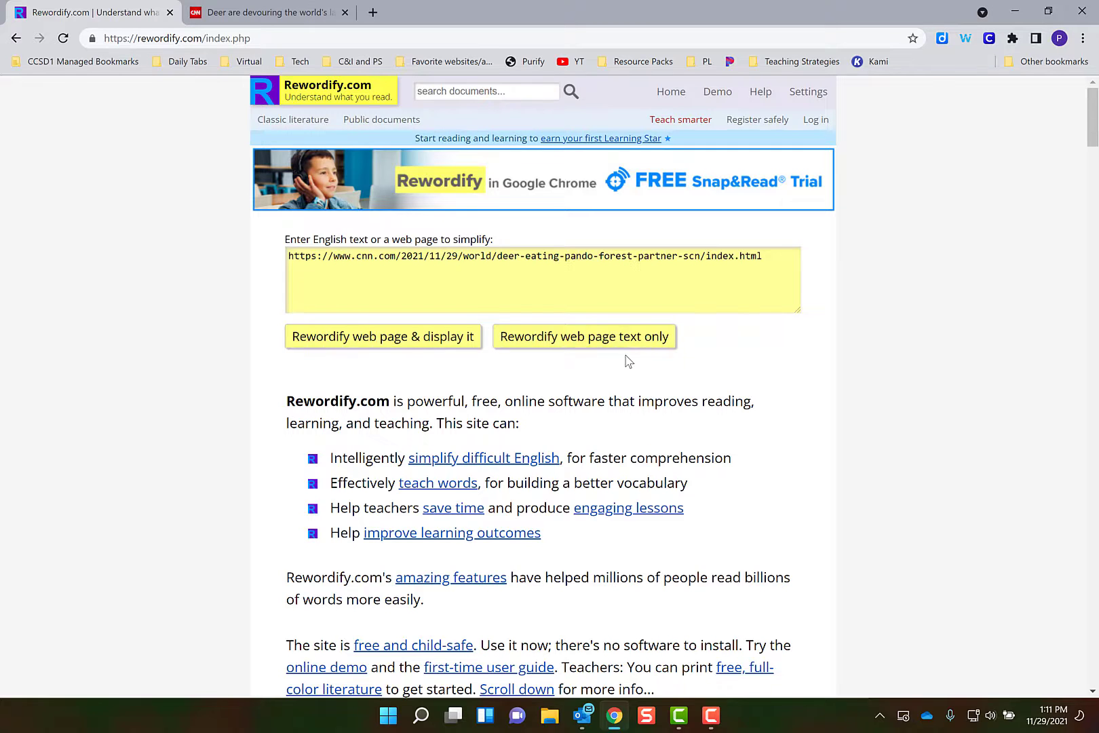
{"action": "left_click", "coordinate": [437, 344]}
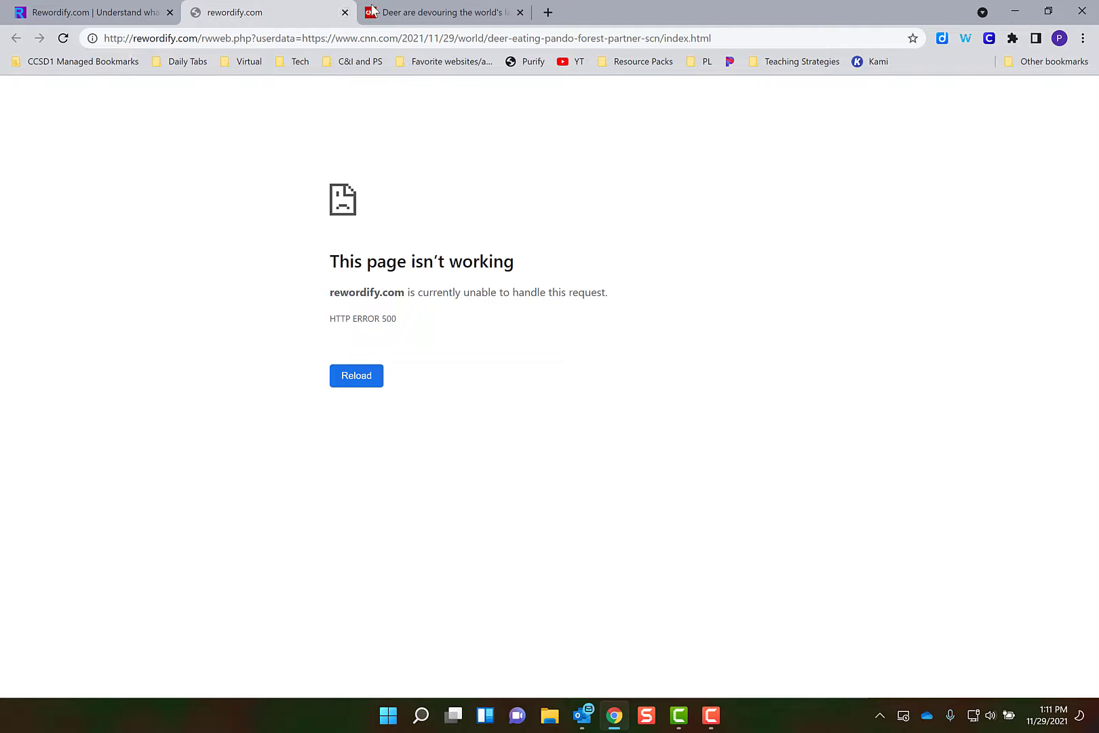
{"action": "left_click", "coordinate": [345, 12]}
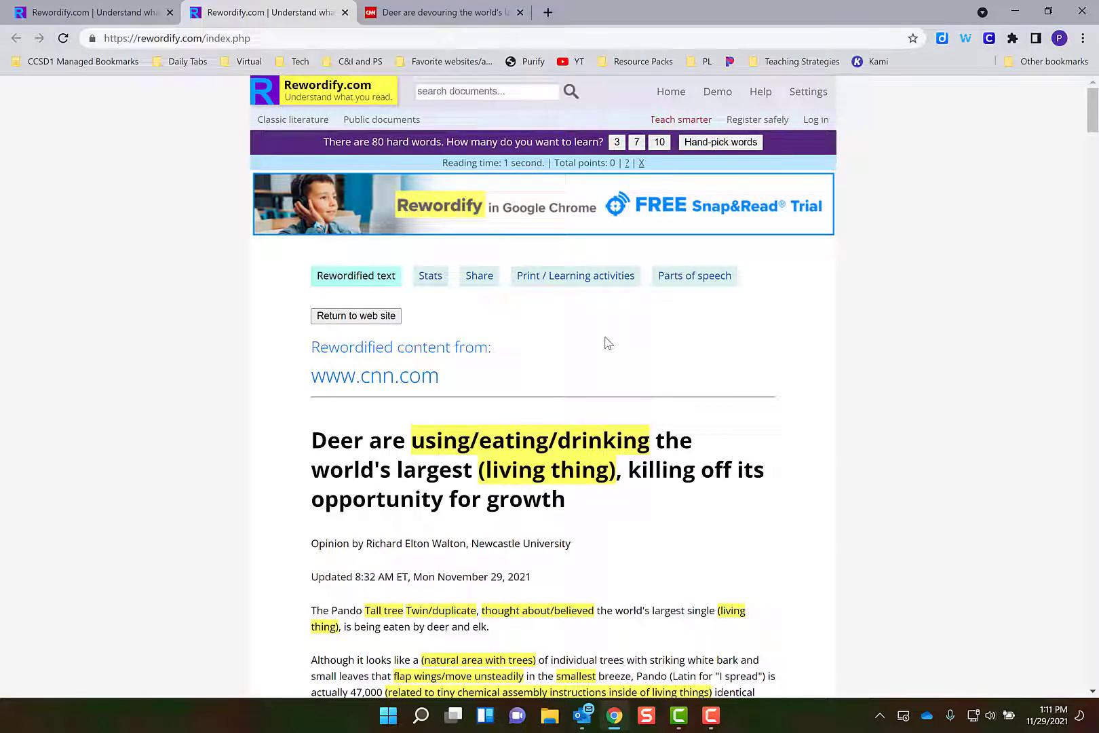
Switch the article's display to keep original hard words highlighted instead of replaced.
{"action": "scroll", "coordinate": [607, 343], "scroll_direction": "down", "scroll_amount": 4}
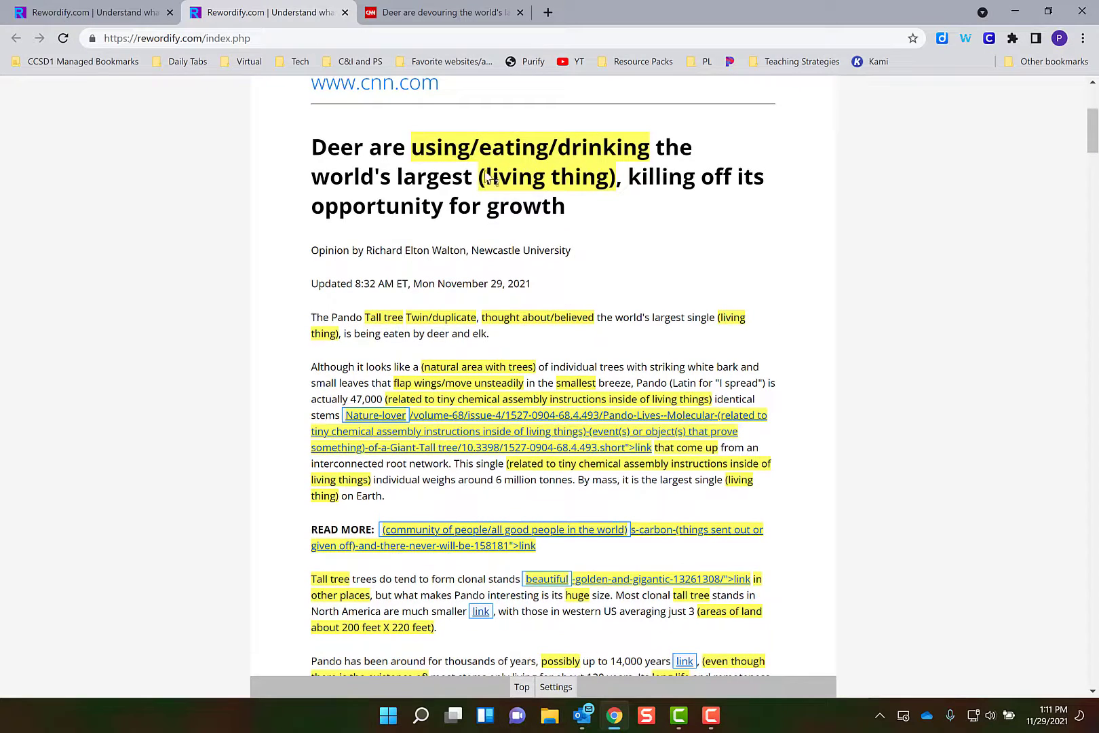
{"action": "scroll", "coordinate": [434, 325], "scroll_direction": "up", "scroll_amount": 4}
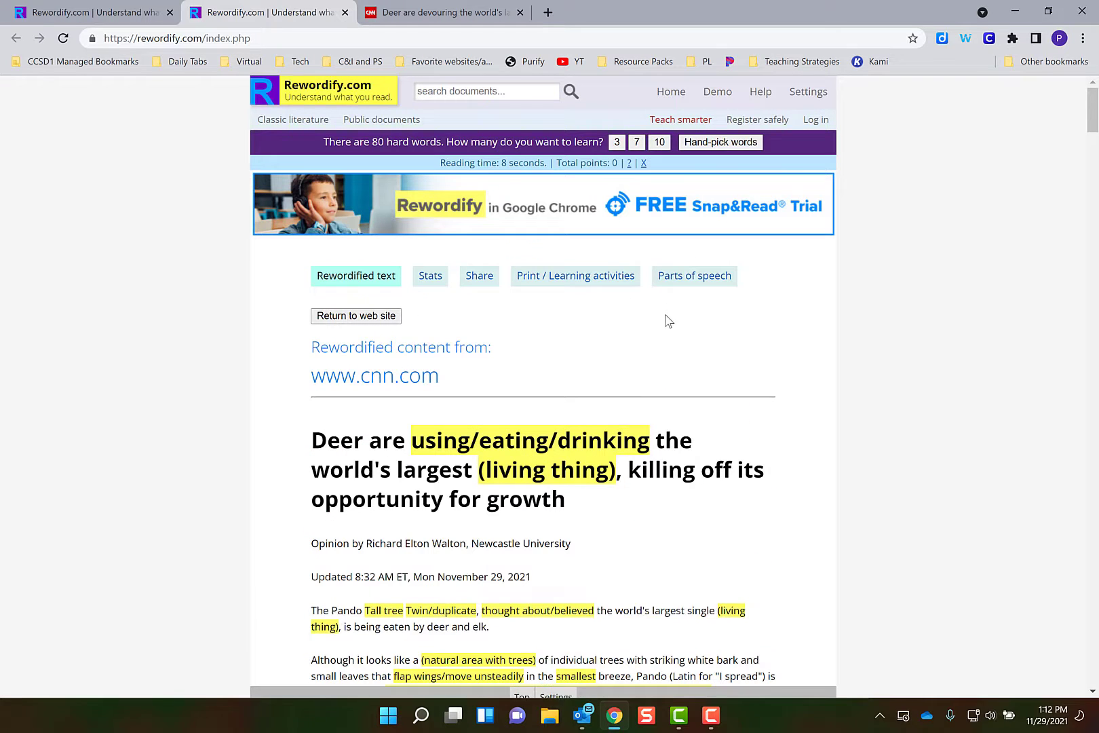
{"action": "left_click", "coordinate": [815, 93]}
{"action": "left_click", "coordinate": [752, 133]}
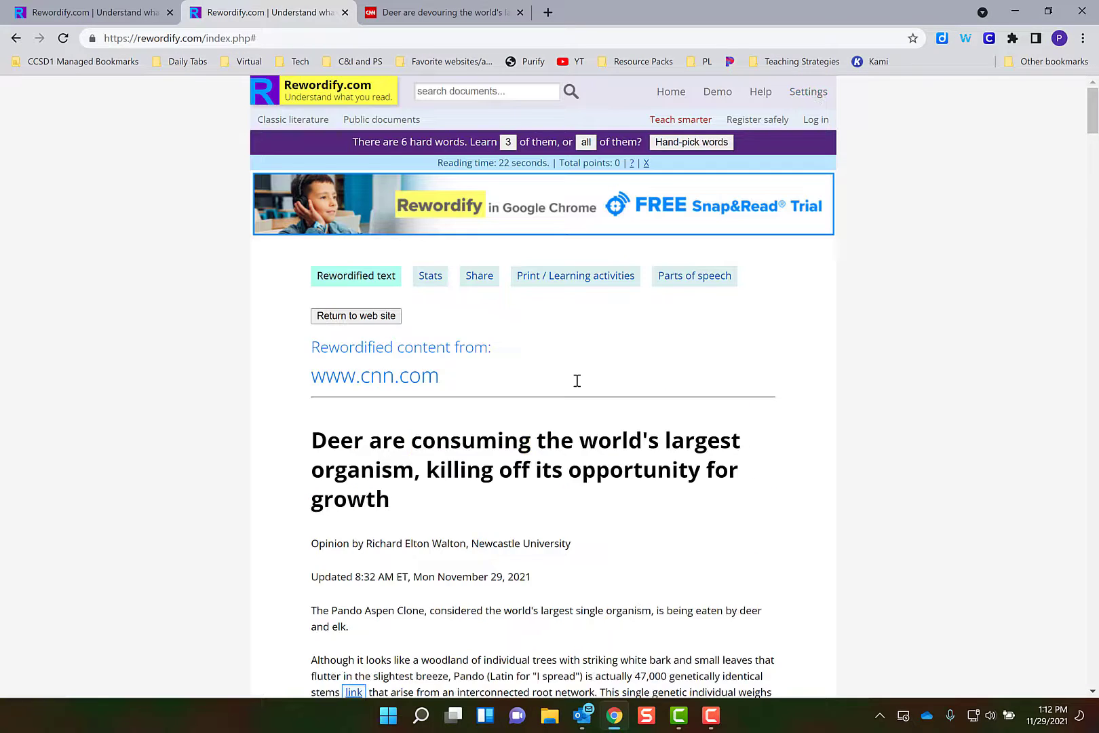
Look up the definition of 'individual' in the article, then close the popup.
{"action": "scroll", "coordinate": [463, 363], "scroll_direction": "down", "scroll_amount": 4}
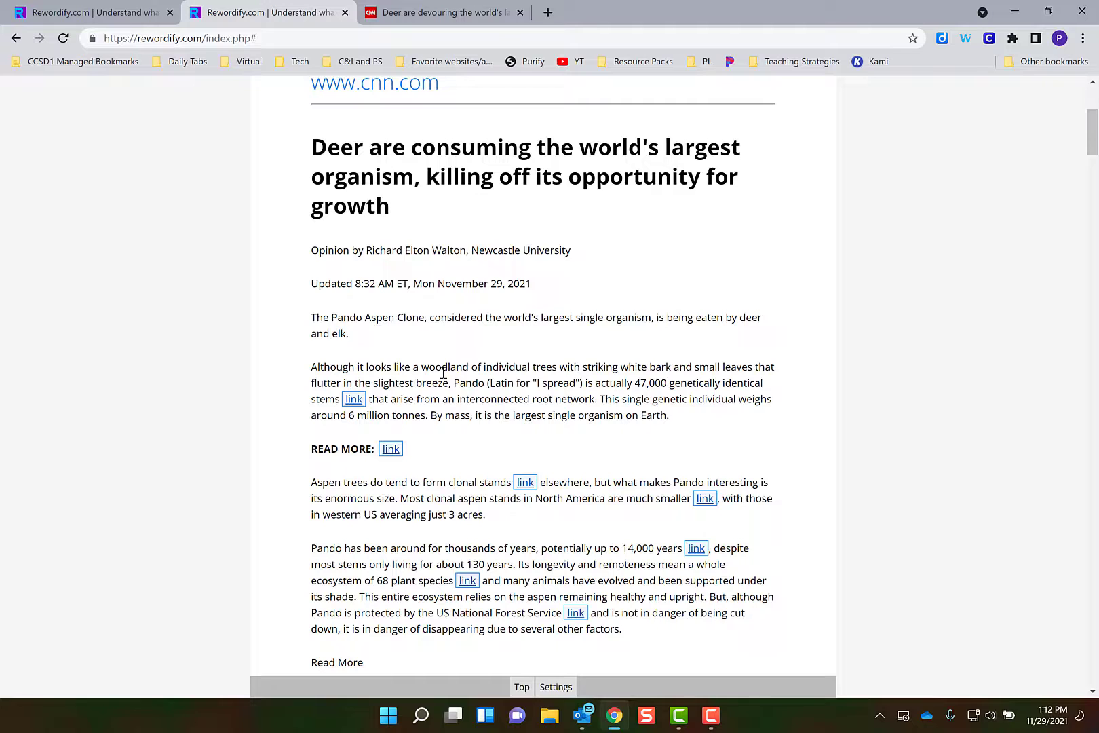
{"action": "left_click", "coordinate": [522, 375]}
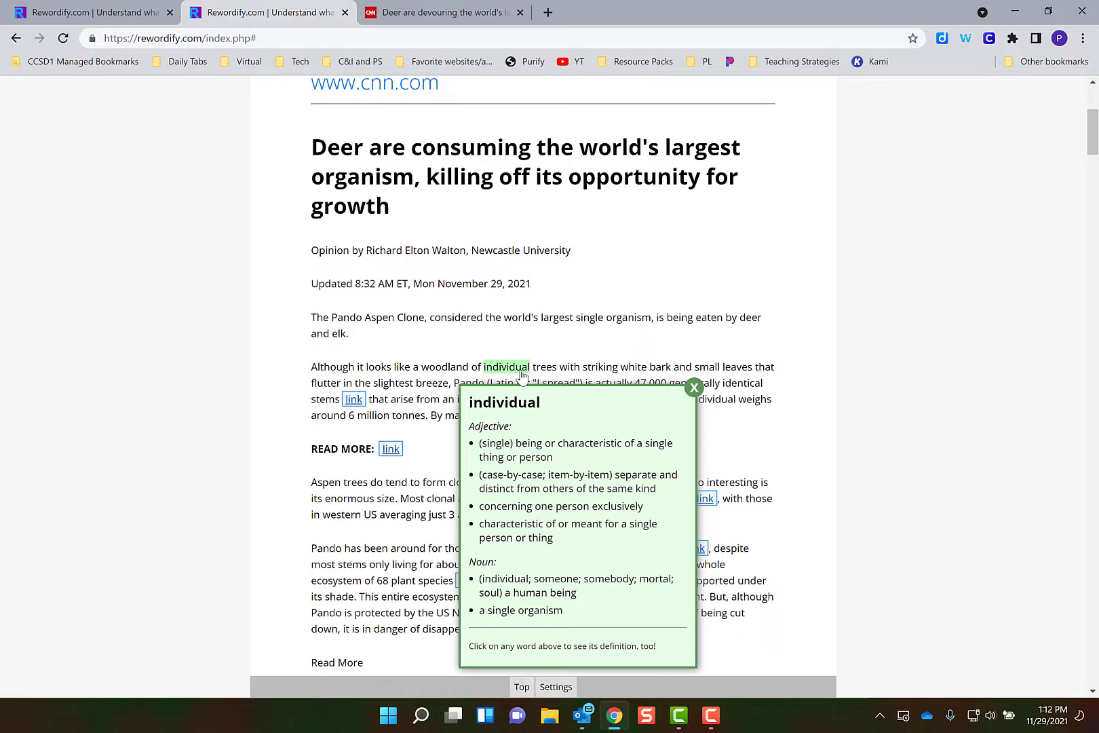
{"action": "left_click", "coordinate": [692, 386]}
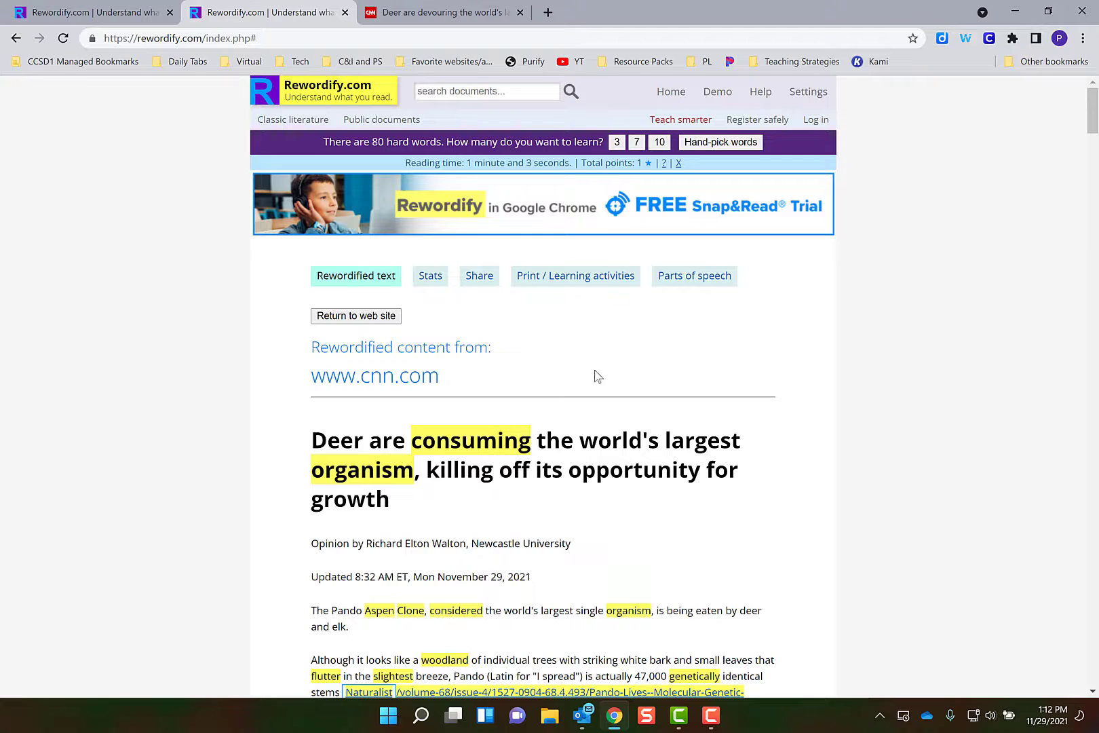
Browse Classic literature by author to Homer's The Iliad and open Book X.
{"action": "left_click", "coordinate": [301, 121]}
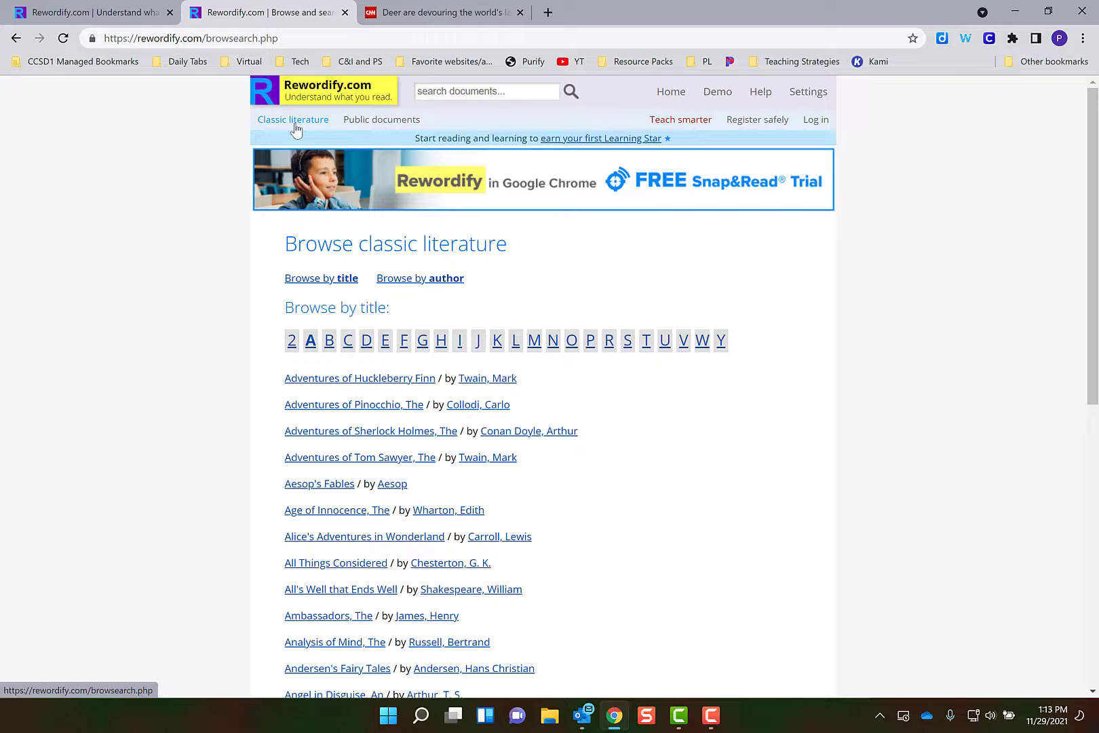
{"action": "left_click", "coordinate": [323, 278]}
{"action": "left_click", "coordinate": [417, 285]}
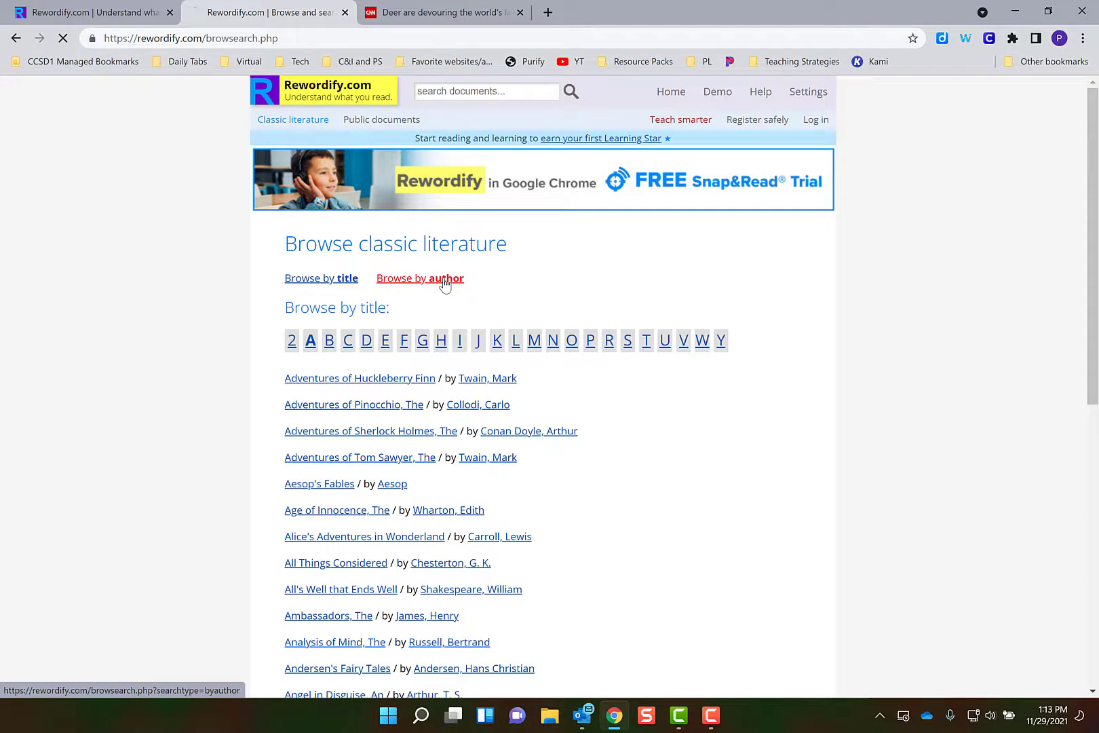
{"action": "scroll", "coordinate": [325, 346], "scroll_direction": "down", "scroll_amount": 20}
{"action": "left_click", "coordinate": [297, 372]}
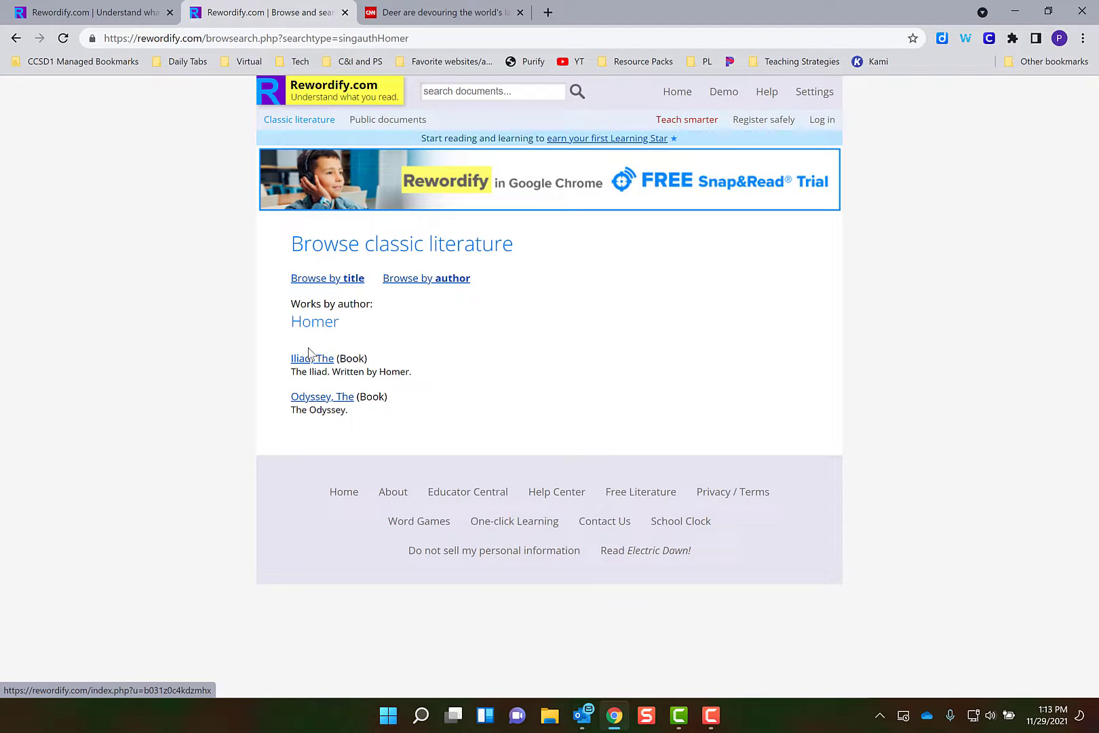
{"action": "left_click", "coordinate": [309, 354]}
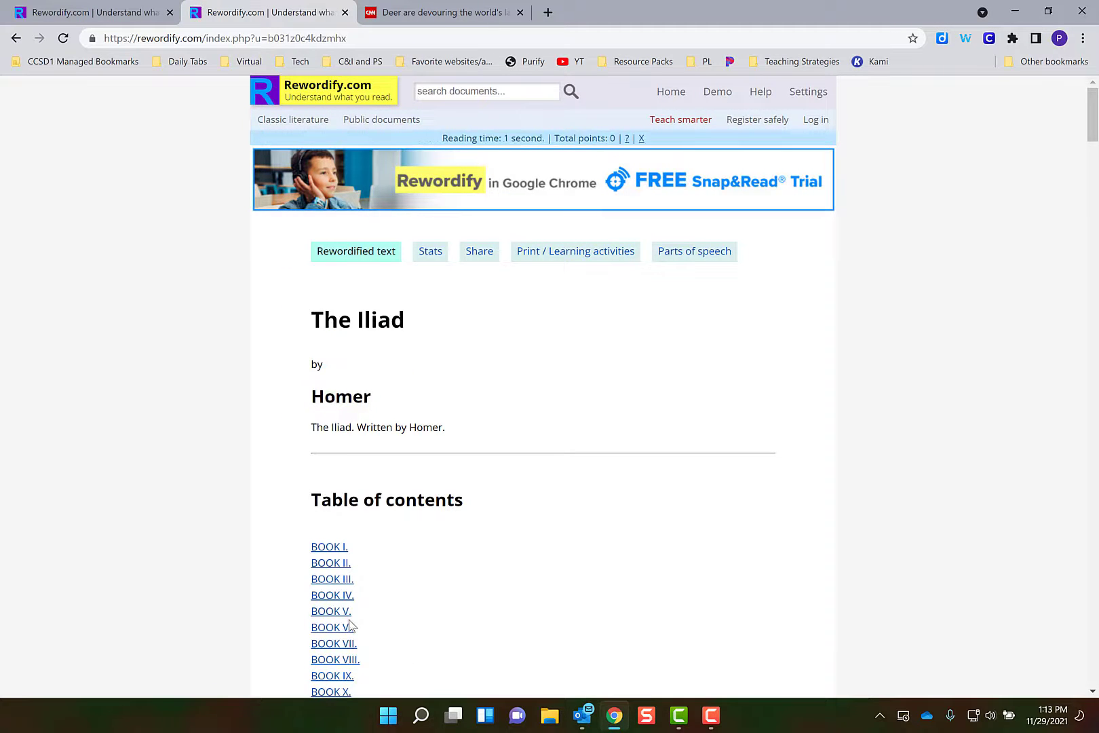
{"action": "scroll", "coordinate": [350, 625], "scroll_direction": "down", "scroll_amount": 4}
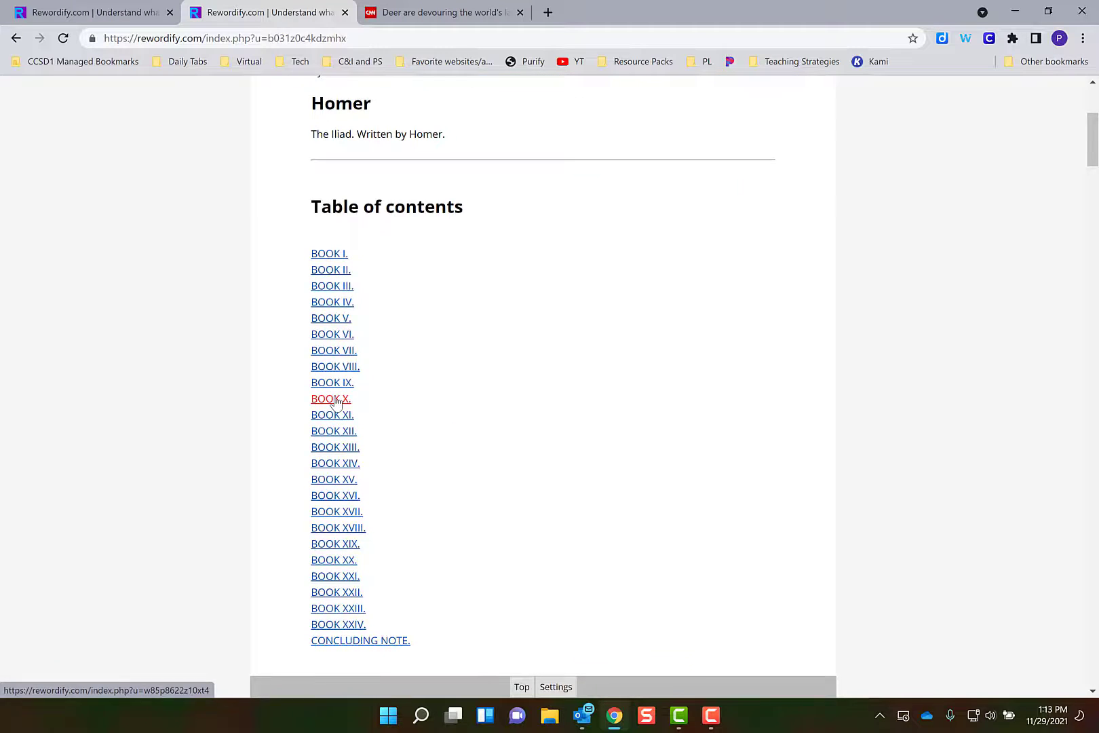
{"action": "left_click", "coordinate": [335, 400]}
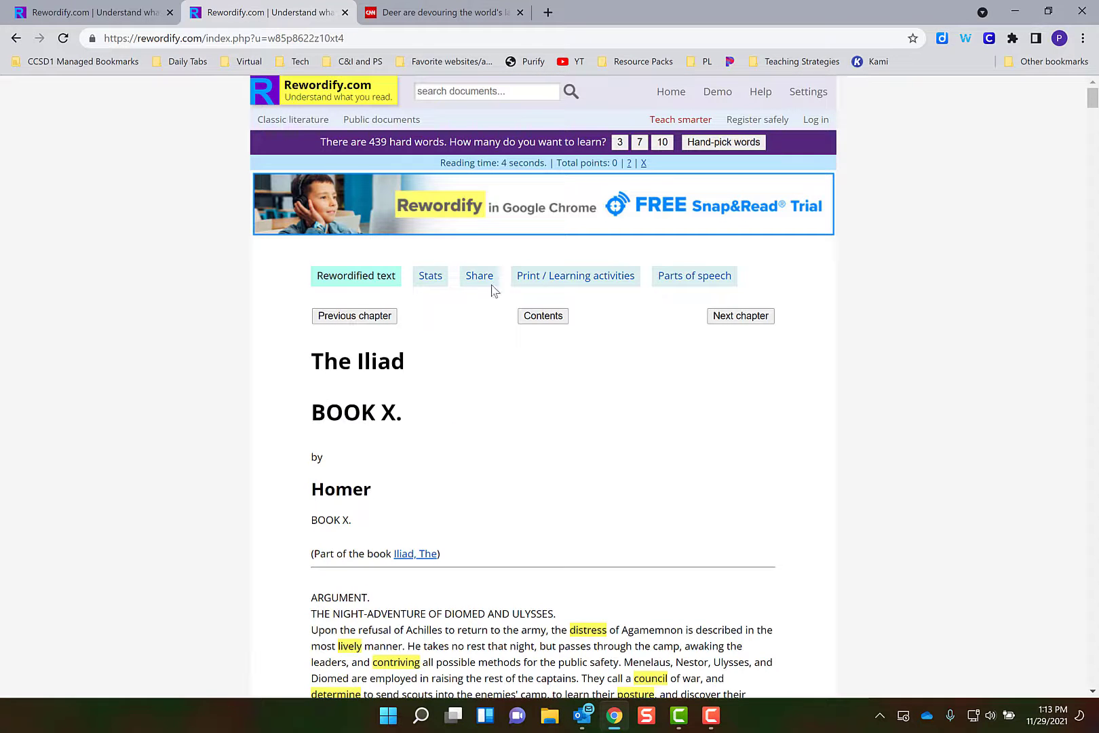
{"action": "scroll", "coordinate": [648, 438], "scroll_direction": "down", "scroll_amount": 3}
{"action": "scroll", "coordinate": [638, 419], "scroll_direction": "up", "scroll_amount": 3}
Search public documents for 'Gettysburg Address' and open the first result.
{"action": "left_click", "coordinate": [386, 125]}
{"action": "left_click", "coordinate": [475, 90]}
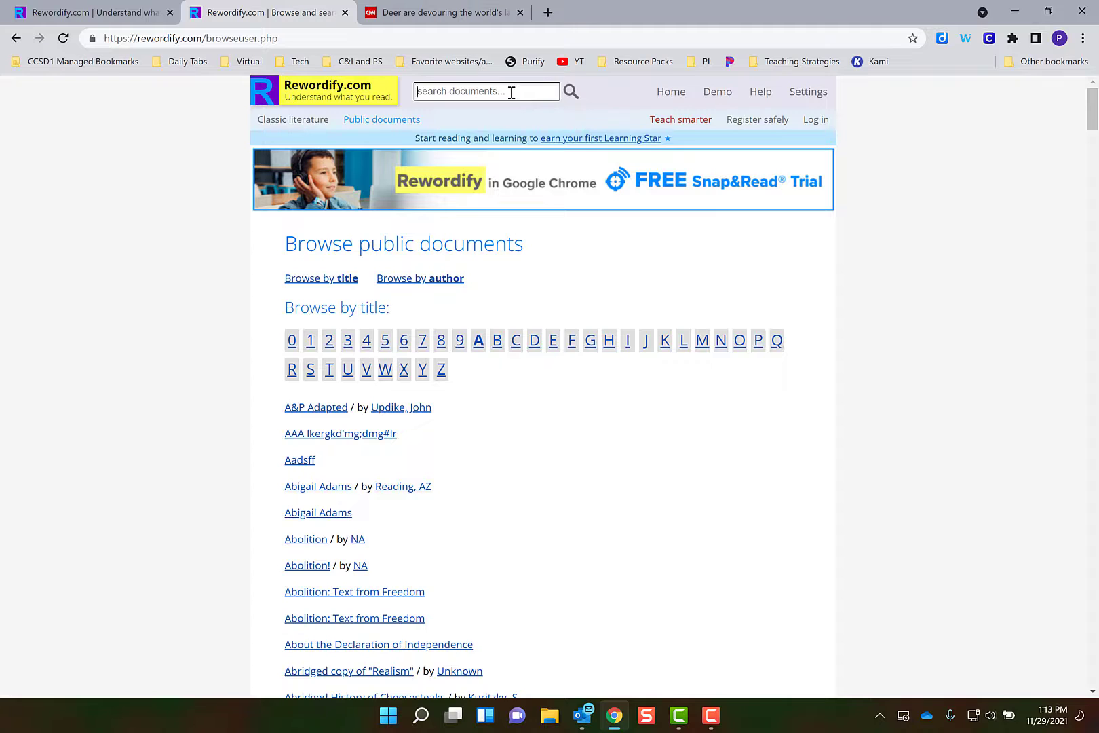
{"action": "type", "text": "Gettysburg Address"}
{"action": "key", "text": "Return"}
{"action": "left_click", "coordinate": [343, 360]}
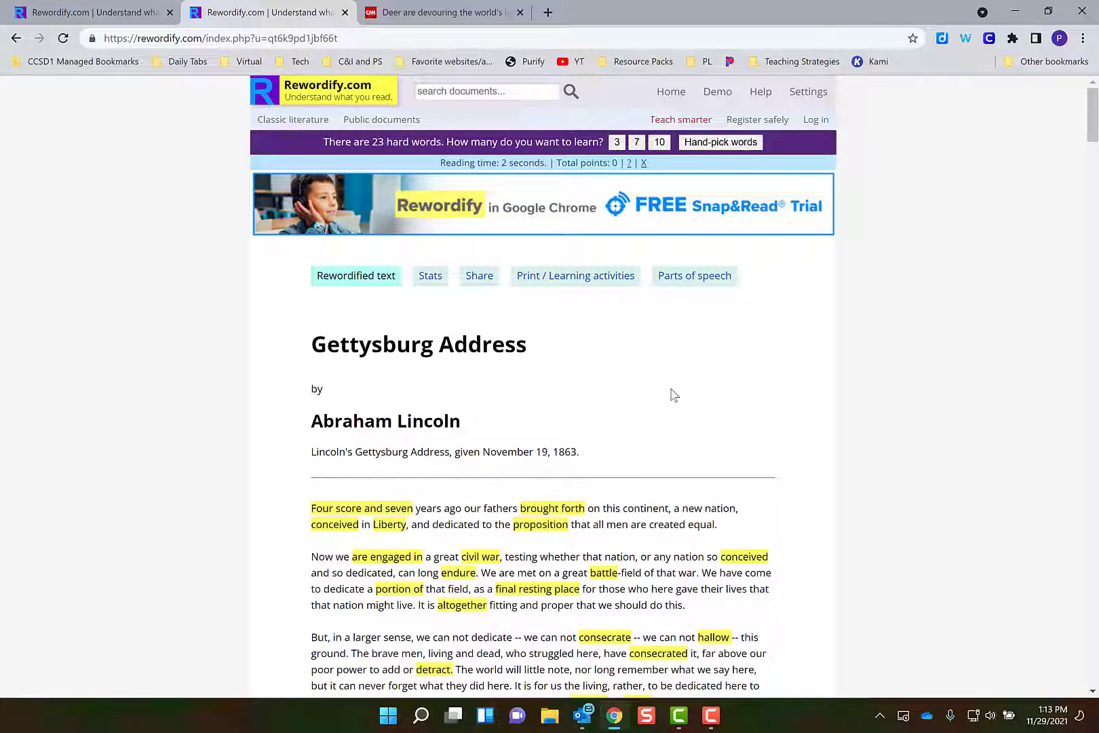
{"action": "scroll", "coordinate": [674, 395], "scroll_direction": "down", "scroll_amount": 4}
{"action": "scroll", "coordinate": [622, 440], "scroll_direction": "up", "scroll_amount": 4}
Print a vocabulary list without definitions for the Gettysburg Address, then close the printsheet.
{"action": "left_click", "coordinate": [590, 281]}
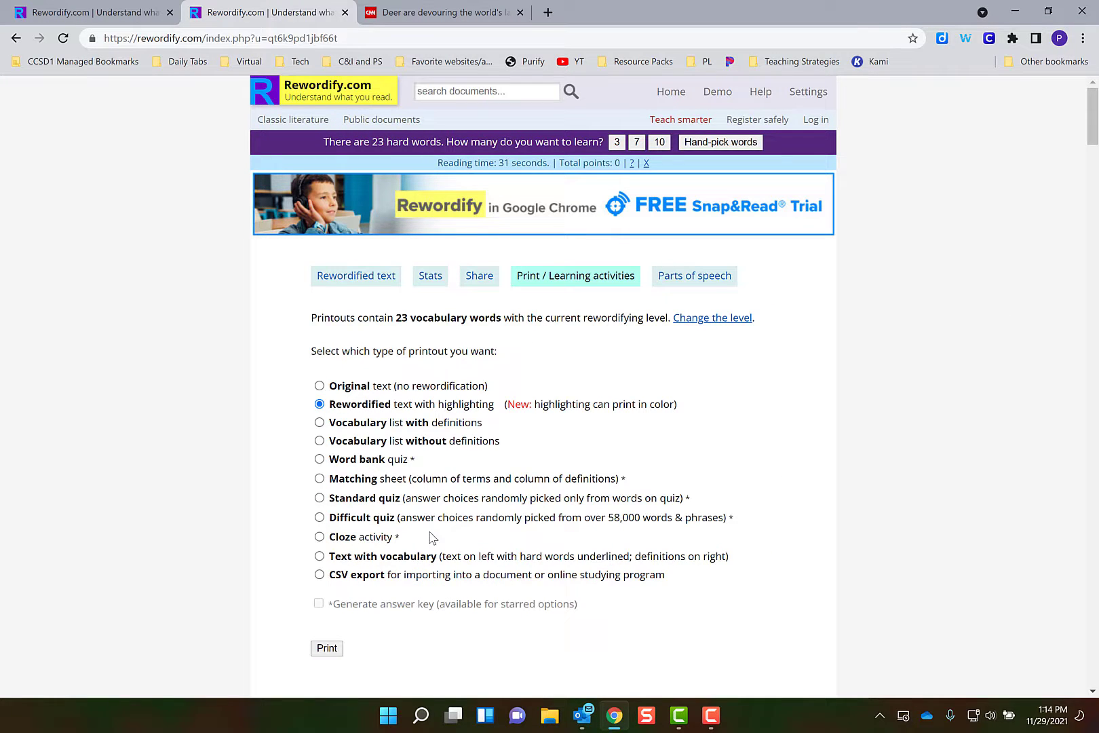
{"action": "left_click", "coordinate": [320, 441]}
{"action": "left_click", "coordinate": [326, 648]}
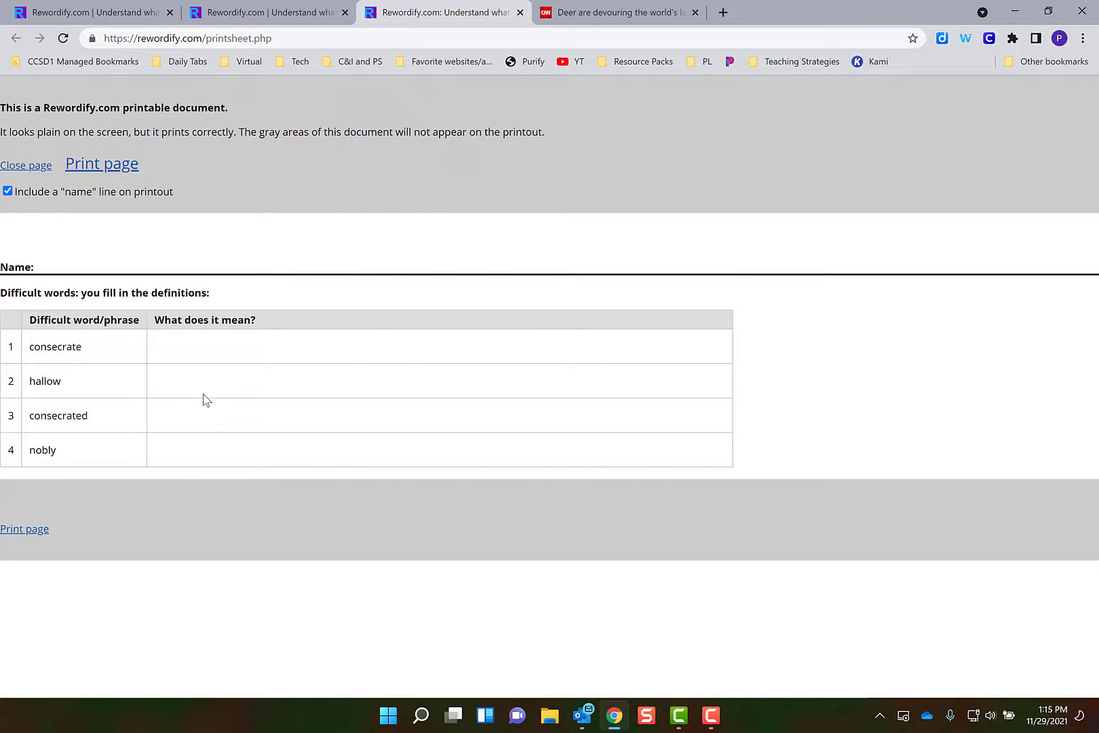
{"action": "key", "text": "ctrl+w"}
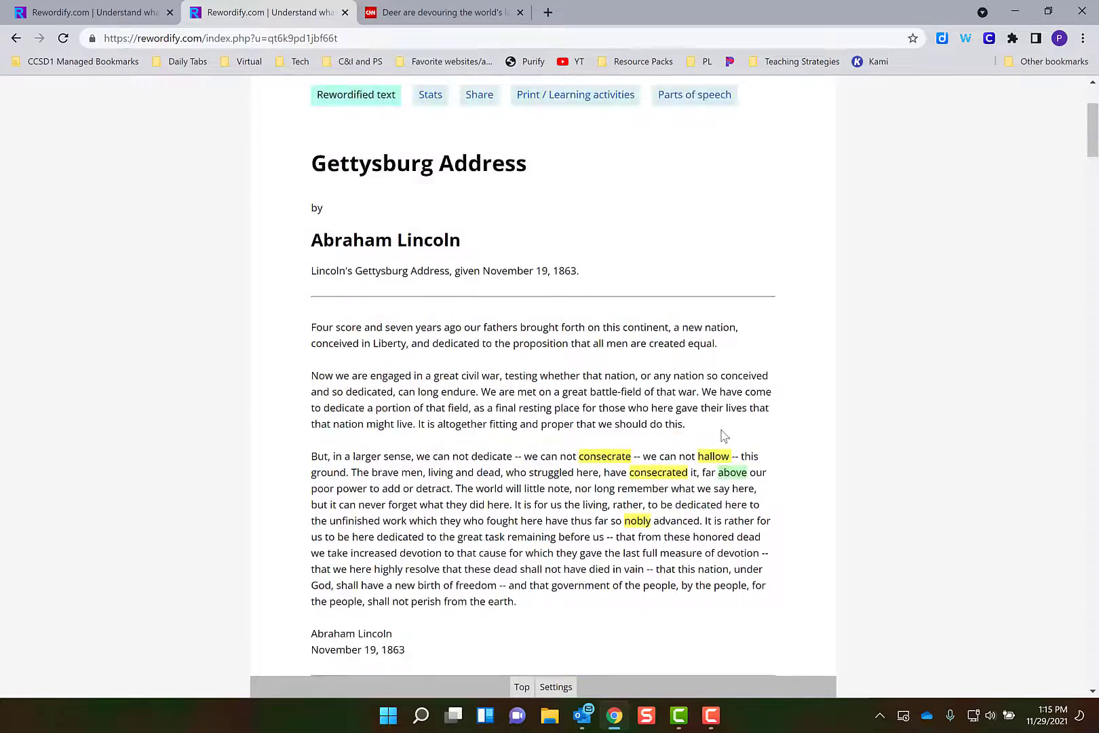
{"action": "scroll", "coordinate": [724, 435], "scroll_direction": "up", "scroll_amount": 3}
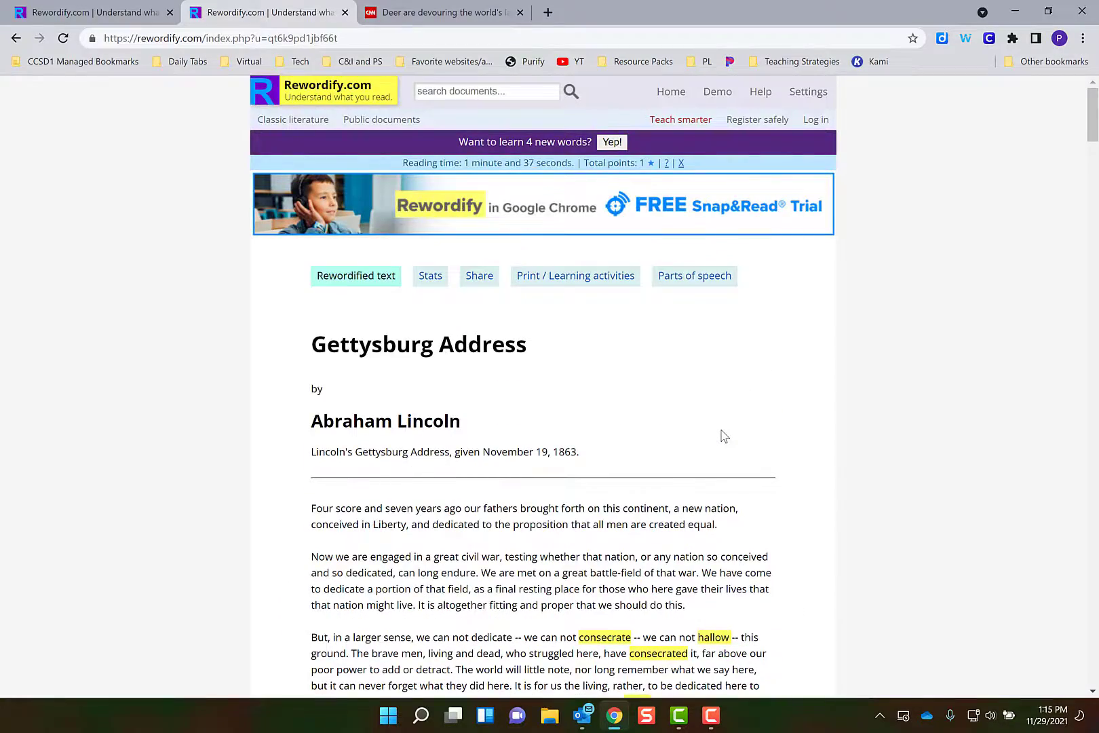